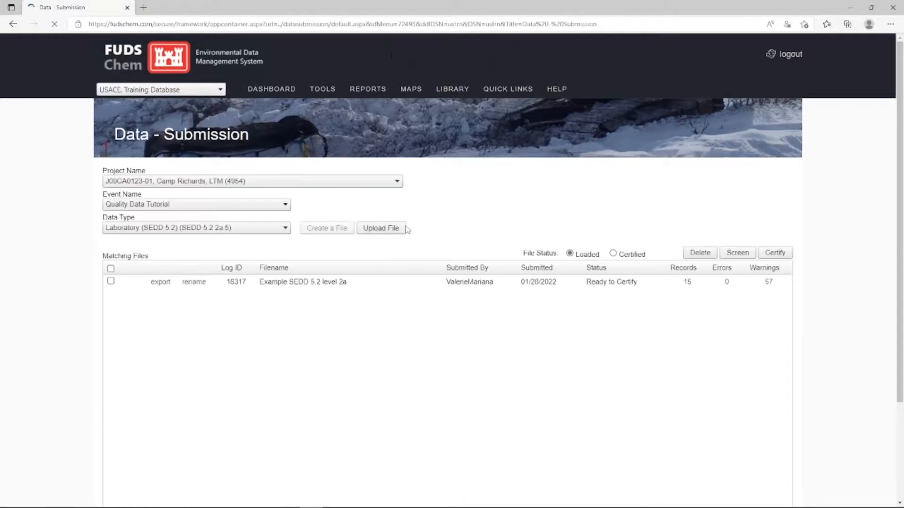
Switch the data type to Field Sampling (ChemField) and examine the Example ChemField File's field data, including its test method assignments.
{"action": "left_click", "coordinate": [155, 228]}
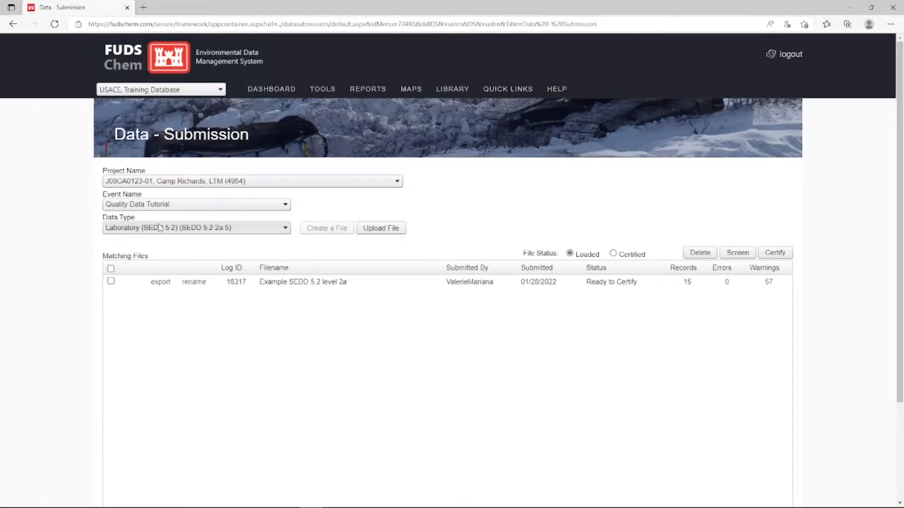
{"action": "left_click", "coordinate": [162, 275]}
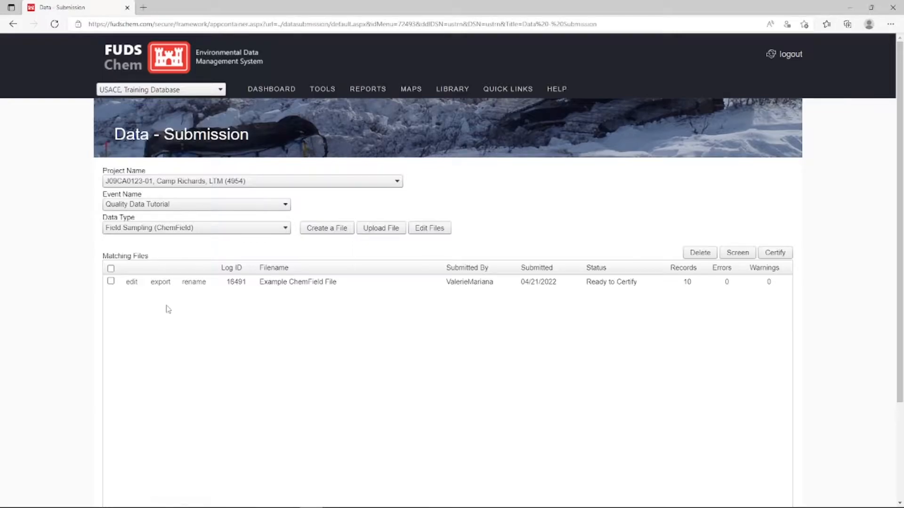
{"action": "left_click", "coordinate": [131, 283]}
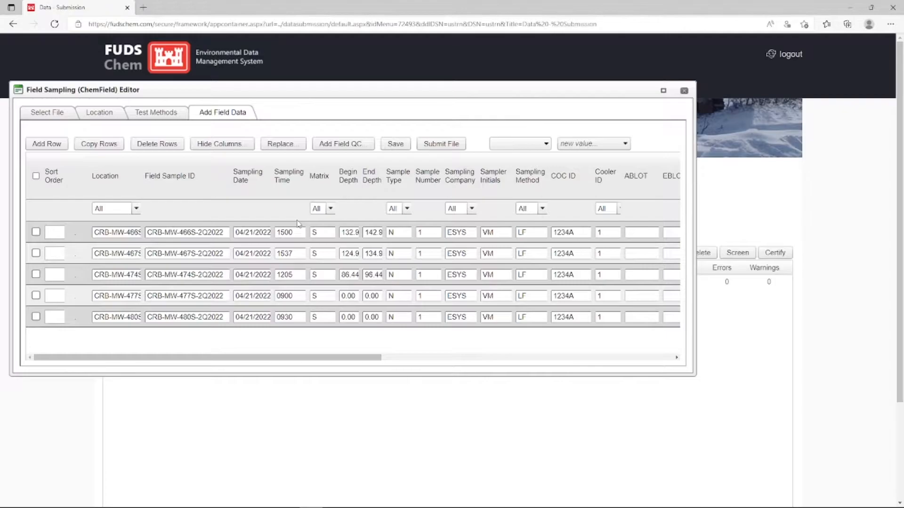
{"action": "left_click_drag", "start_coordinate": [270, 358], "coordinate": [600, 356]}
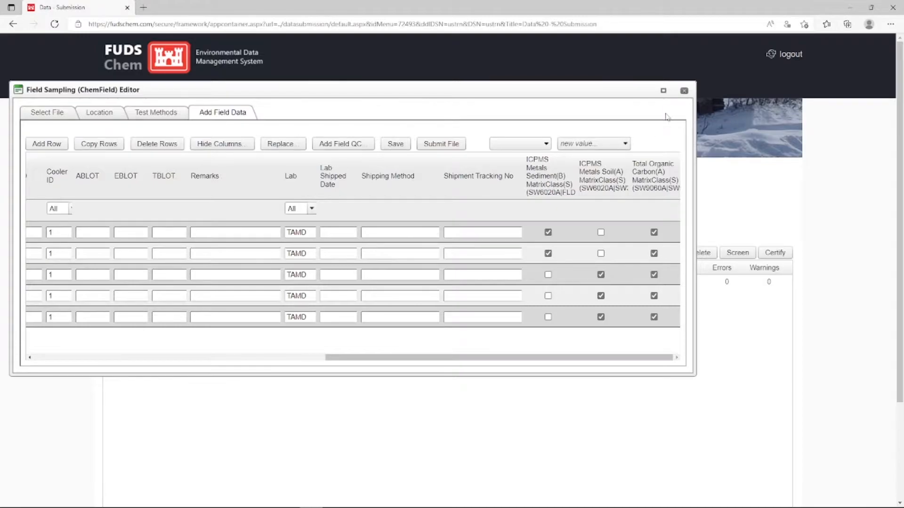
{"action": "left_click", "coordinate": [684, 90]}
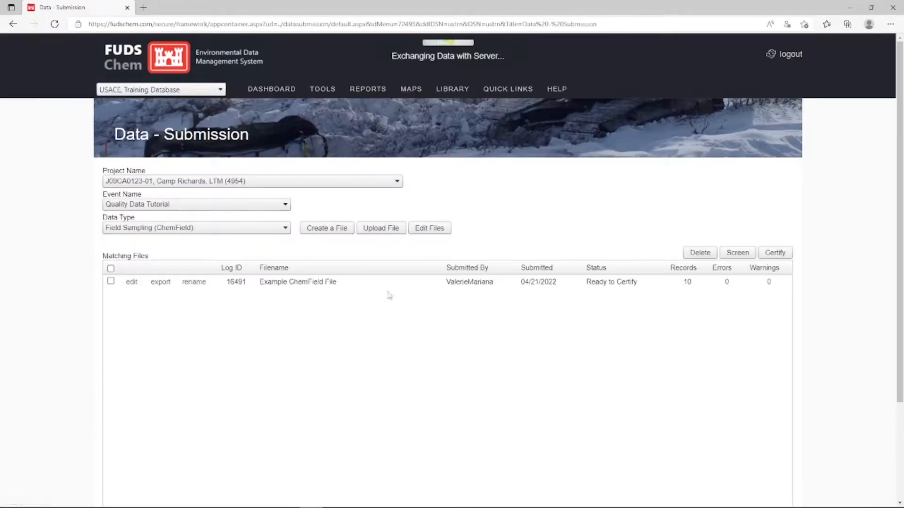
Set the data type to Laboratory (SEDD 5.2) (SEDD 5.2 2a 5) and view its file upload options without uploading anything.
{"action": "left_click", "coordinate": [237, 229]}
{"action": "left_click", "coordinate": [218, 304]}
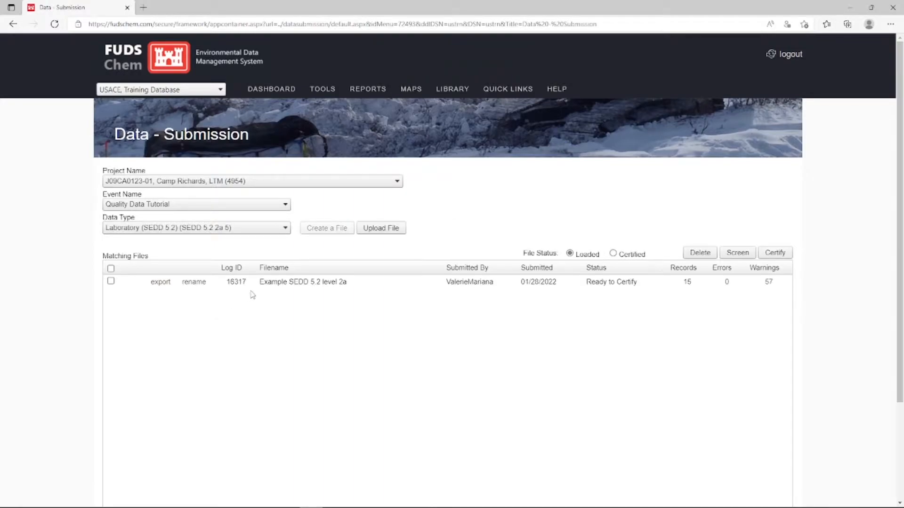
{"action": "left_click", "coordinate": [394, 234]}
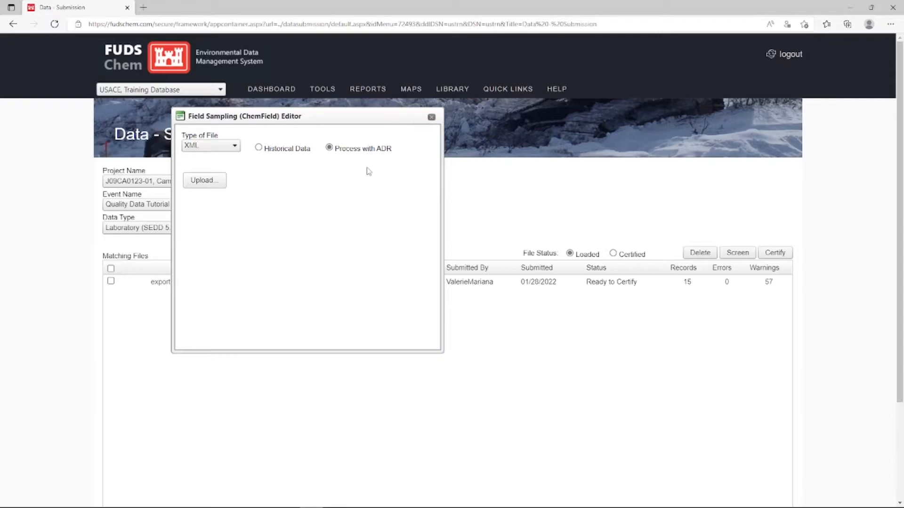
{"action": "left_click", "coordinate": [432, 117]}
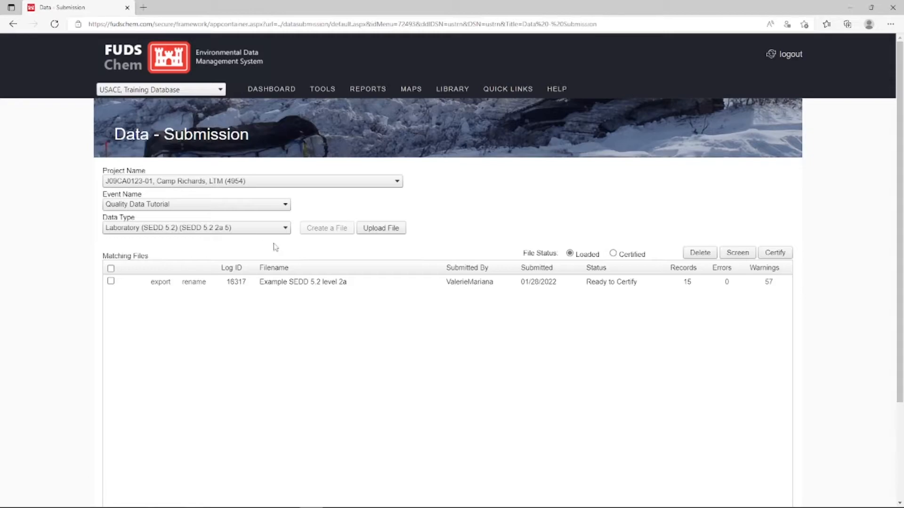
Certify the loaded Example SEDD 5.2 level 2a file.
{"action": "left_click", "coordinate": [111, 282]}
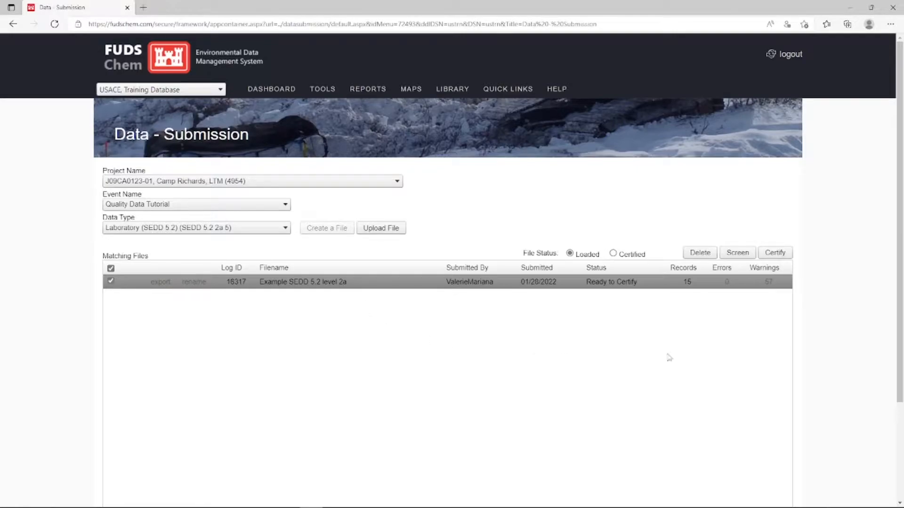
{"action": "left_click", "coordinate": [787, 258]}
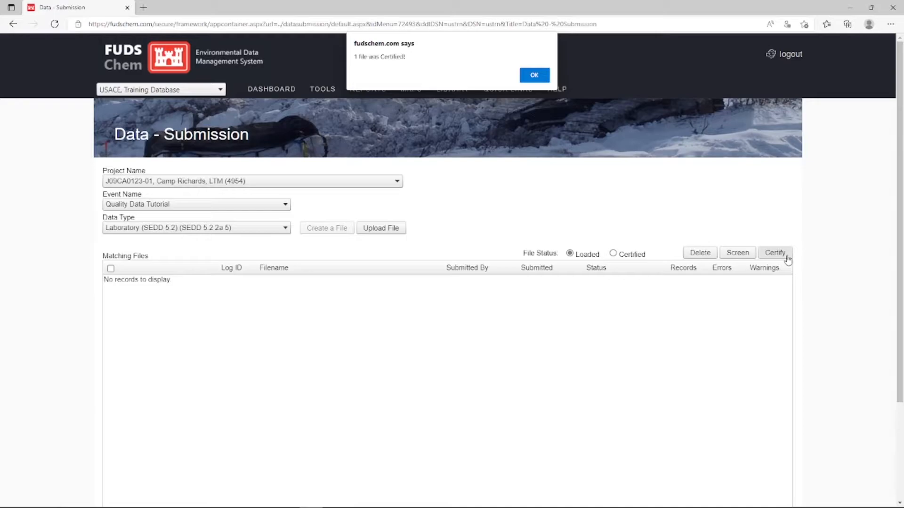
{"action": "left_click", "coordinate": [543, 77]}
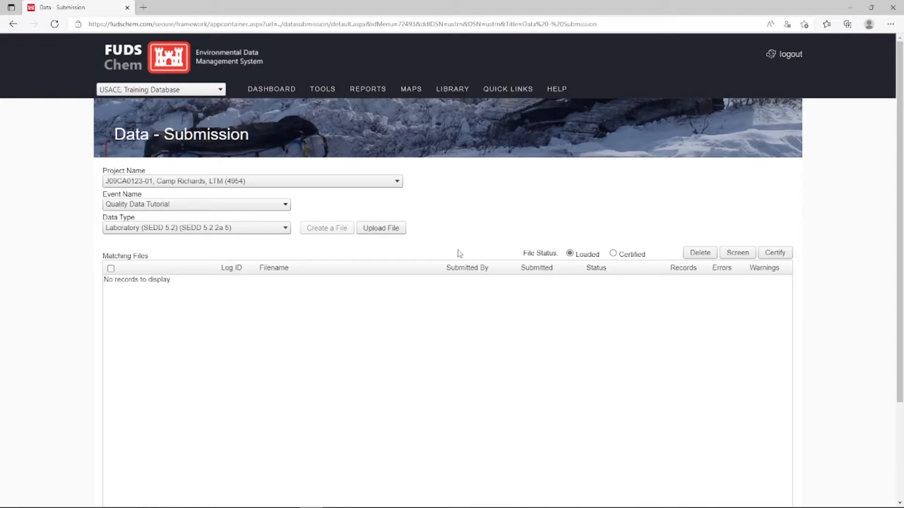
Open the Data - Flag Queue page to check the submission's processing status.
{"action": "mouse_move", "coordinate": [322, 94]}
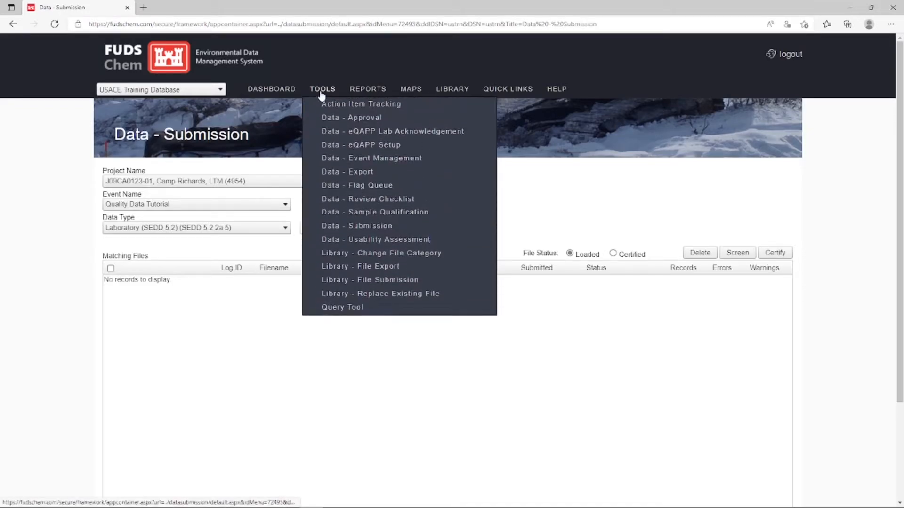
{"action": "left_click", "coordinate": [424, 189]}
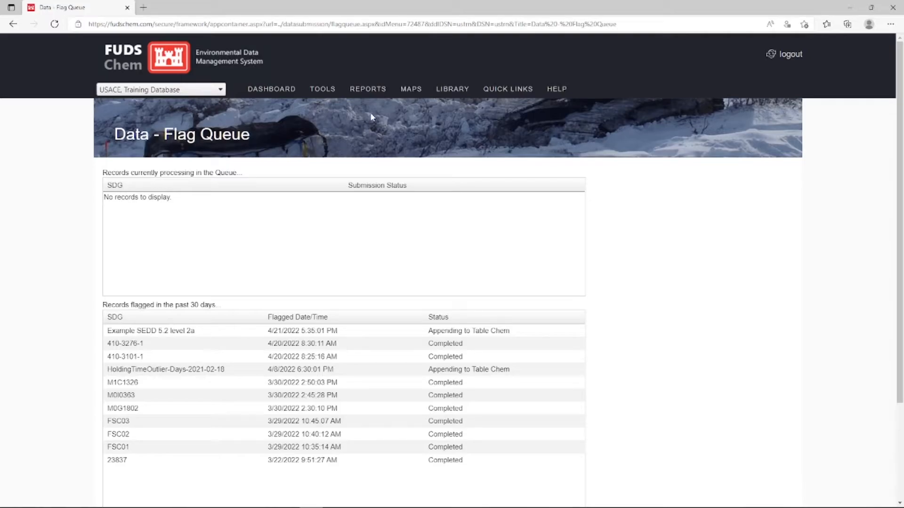
Run the Validator Detail Report for project J09CA0123-01, Camp Richards, LTM, with status Unapproved for Editing and SDG Example SEDD 2.
{"action": "mouse_move", "coordinate": [372, 91]}
{"action": "mouse_move", "coordinate": [405, 159]}
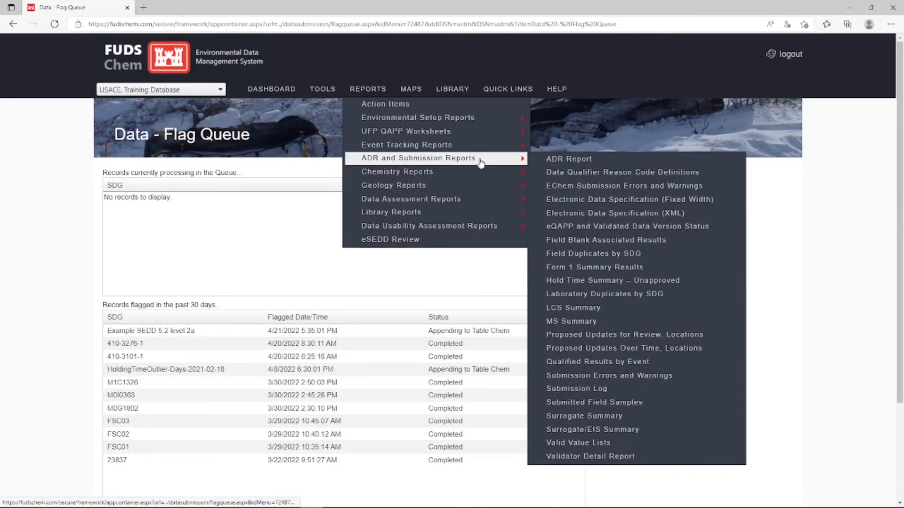
{"action": "left_click", "coordinate": [650, 459]}
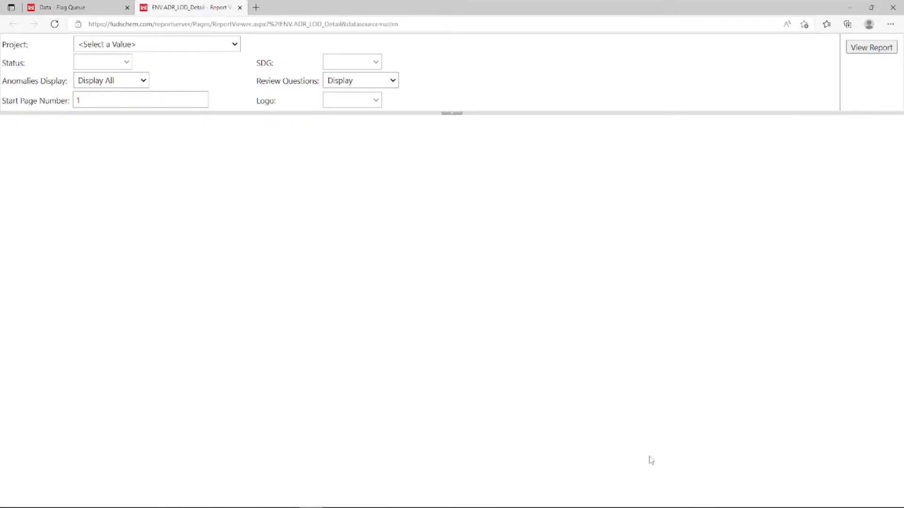
{"action": "left_click", "coordinate": [203, 50]}
{"action": "left_click", "coordinate": [204, 70]}
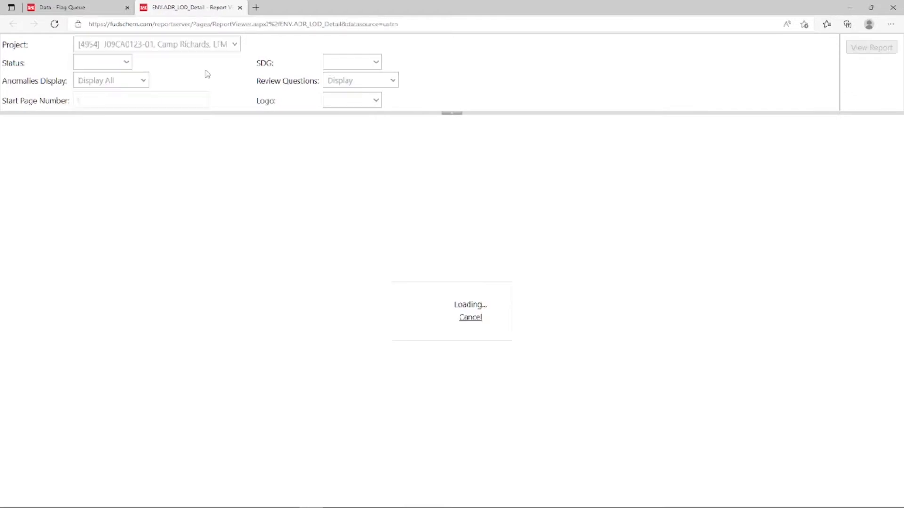
{"action": "left_click", "coordinate": [147, 62]}
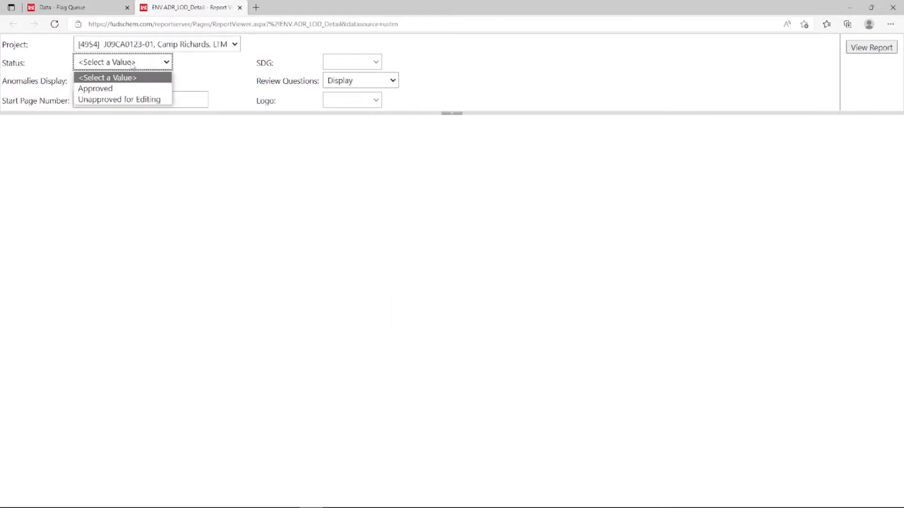
{"action": "left_click", "coordinate": [141, 100]}
{"action": "left_click", "coordinate": [351, 66]}
{"action": "left_click", "coordinate": [351, 88]}
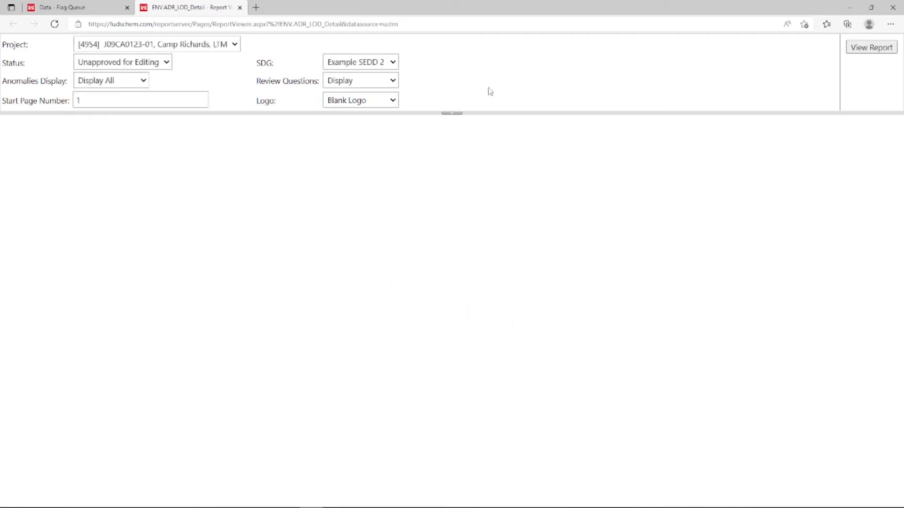
{"action": "left_click", "coordinate": [878, 51]}
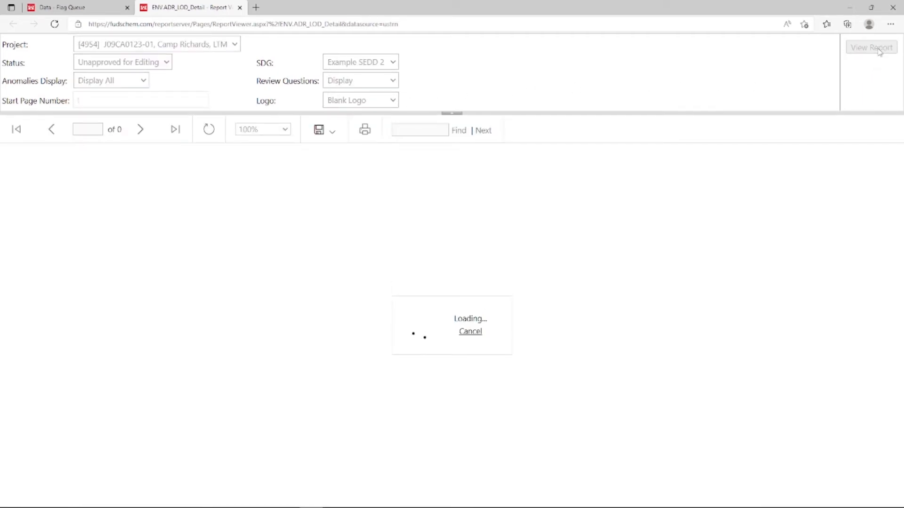
Enlarge the report to 150%, review its Qualified Results section, and close the report.
{"action": "left_click", "coordinate": [262, 132]}
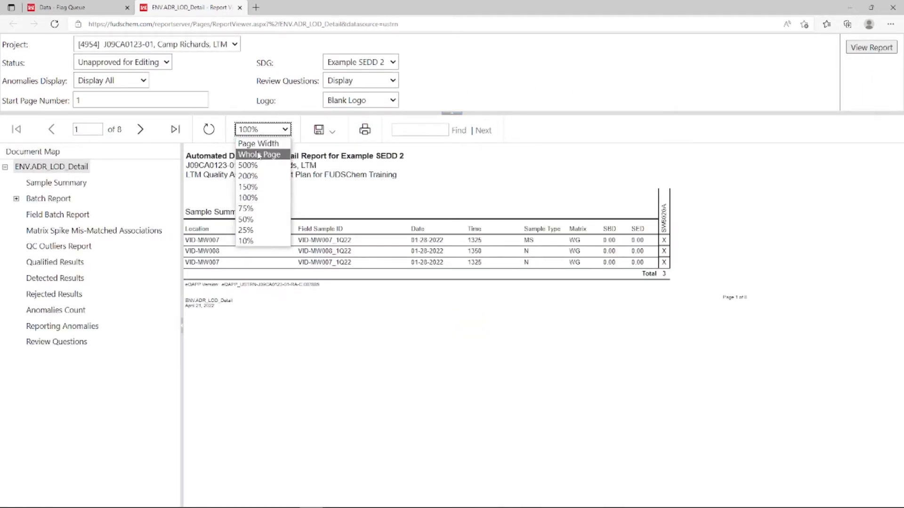
{"action": "left_click", "coordinate": [248, 187]}
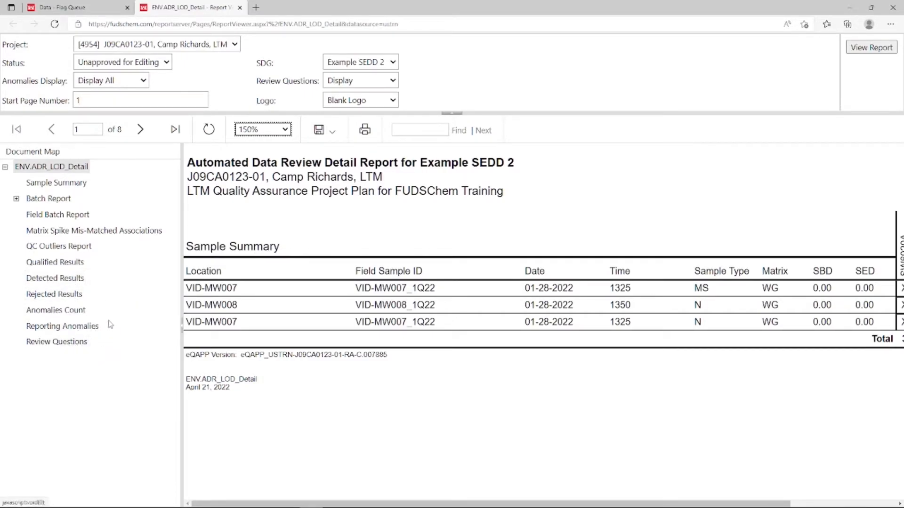
{"action": "left_click", "coordinate": [66, 265]}
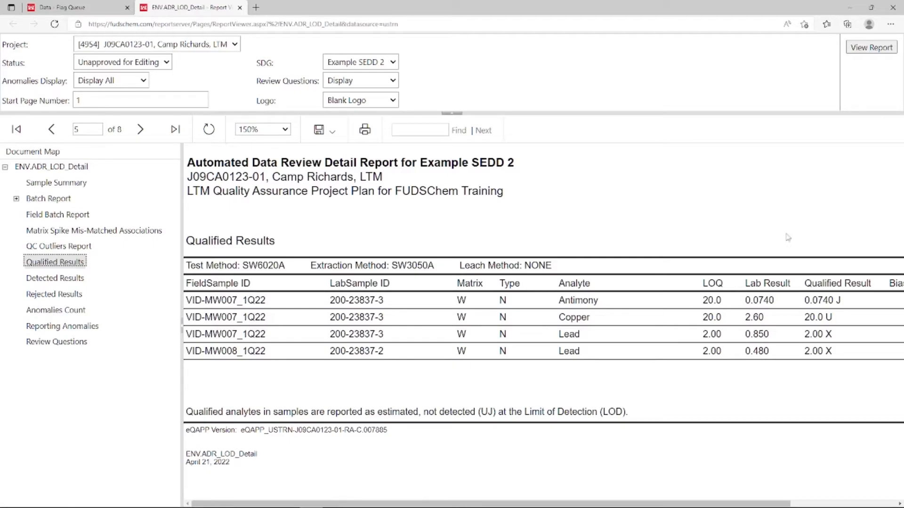
{"action": "left_click", "coordinate": [240, 8]}
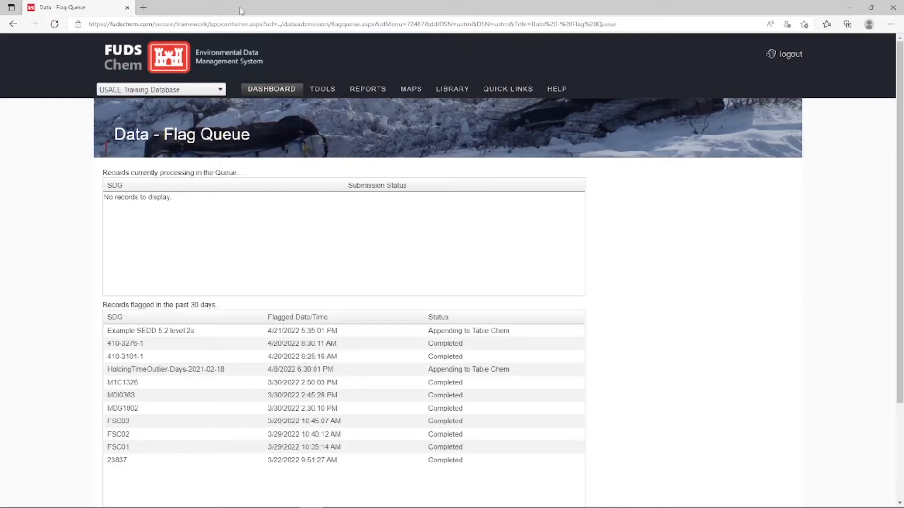
Open the Data - Review Checklist page and examine the available Data Review QC Level options.
{"action": "mouse_move", "coordinate": [325, 90]}
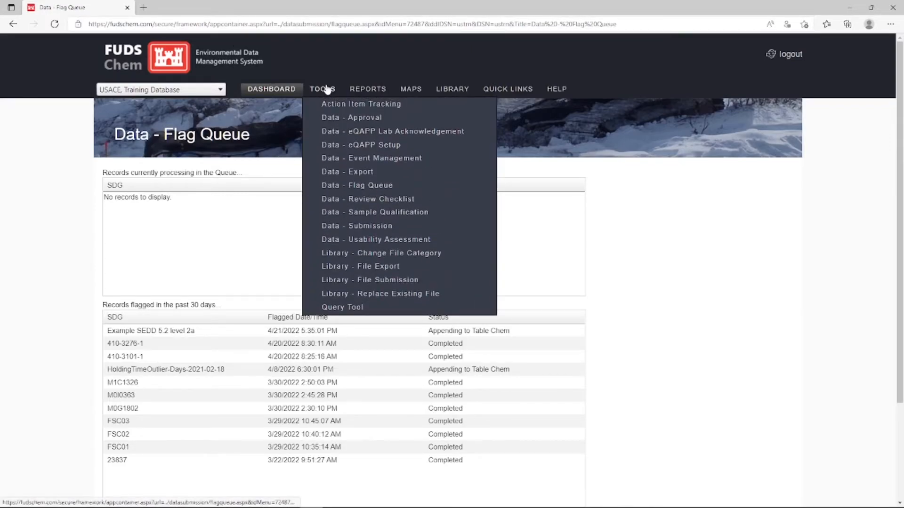
{"action": "left_click", "coordinate": [416, 201]}
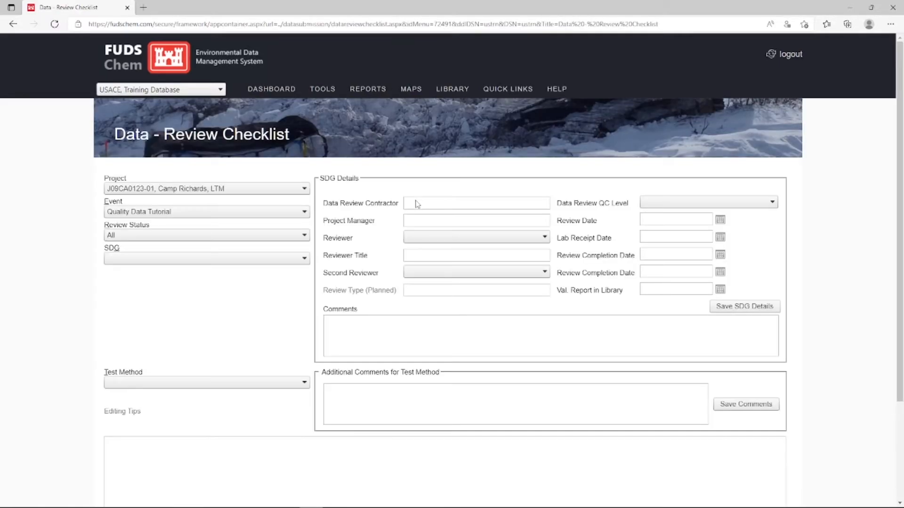
{"action": "left_click", "coordinate": [674, 209]}
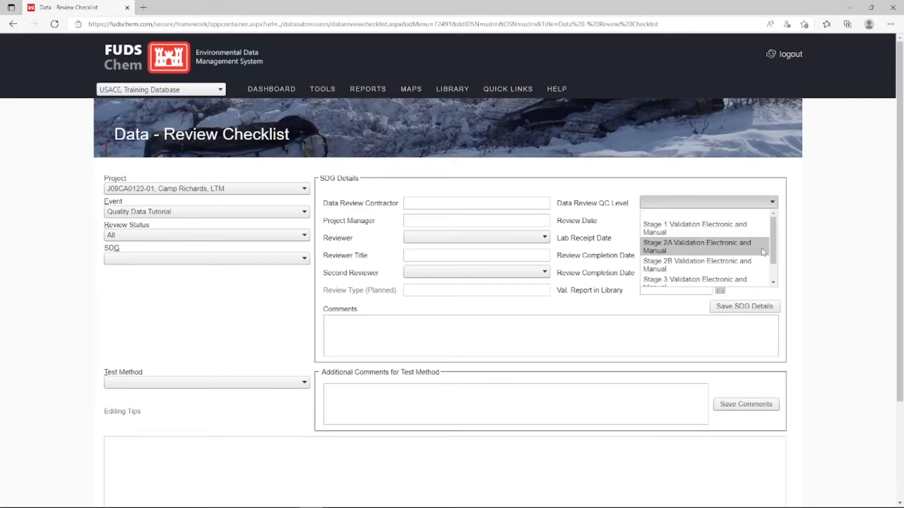
{"action": "left_click_drag", "start_coordinate": [774, 252], "coordinate": [771, 277]}
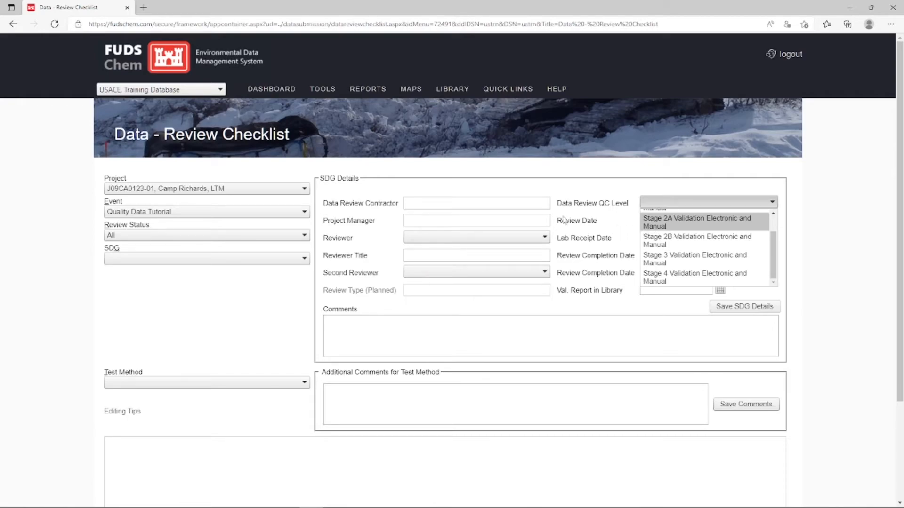
Open Data - Sample Qualification and display the Example SEDD 2 results for test method SW6020A and preparation method SW3050A.
{"action": "mouse_move", "coordinate": [329, 96]}
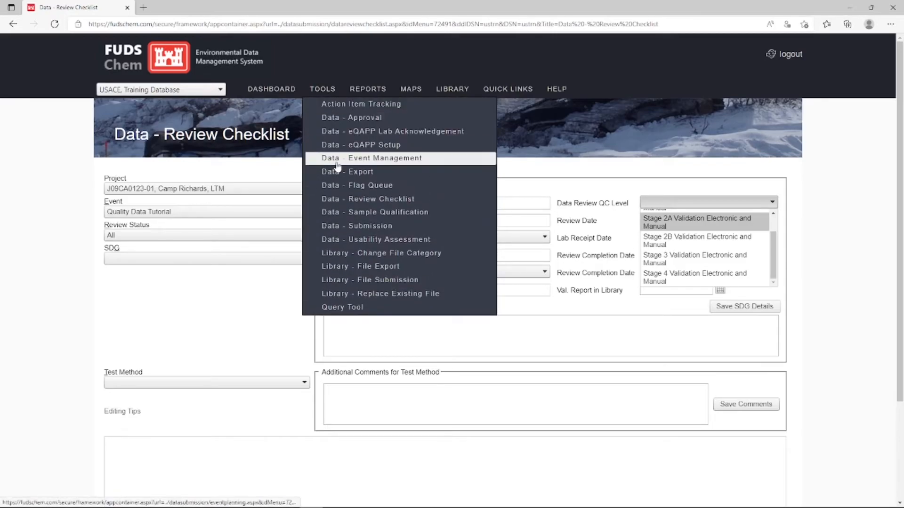
{"action": "left_click", "coordinate": [448, 218]}
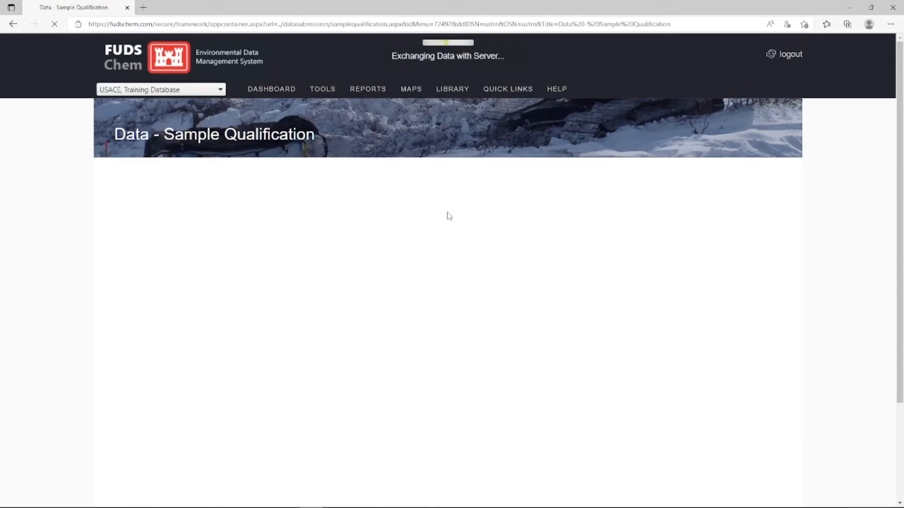
{"action": "left_click", "coordinate": [184, 208]}
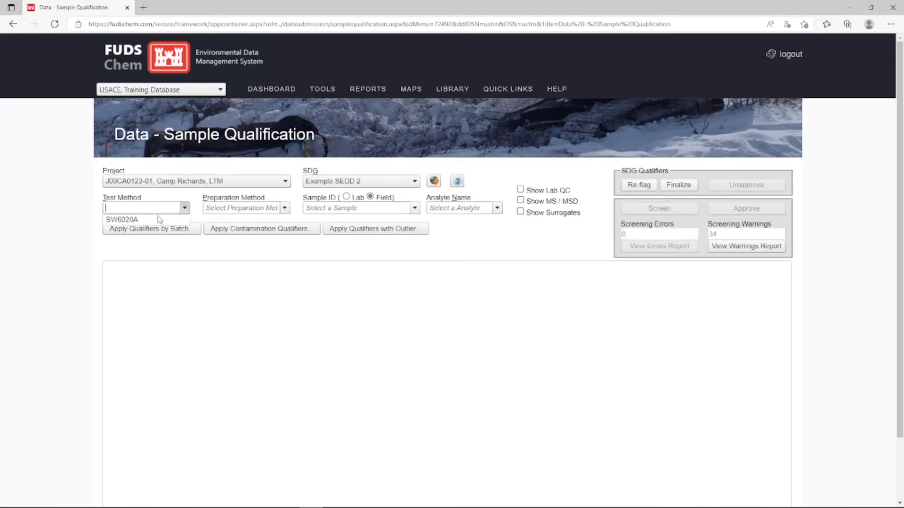
{"action": "left_click", "coordinate": [184, 221]}
{"action": "left_click", "coordinate": [285, 209]}
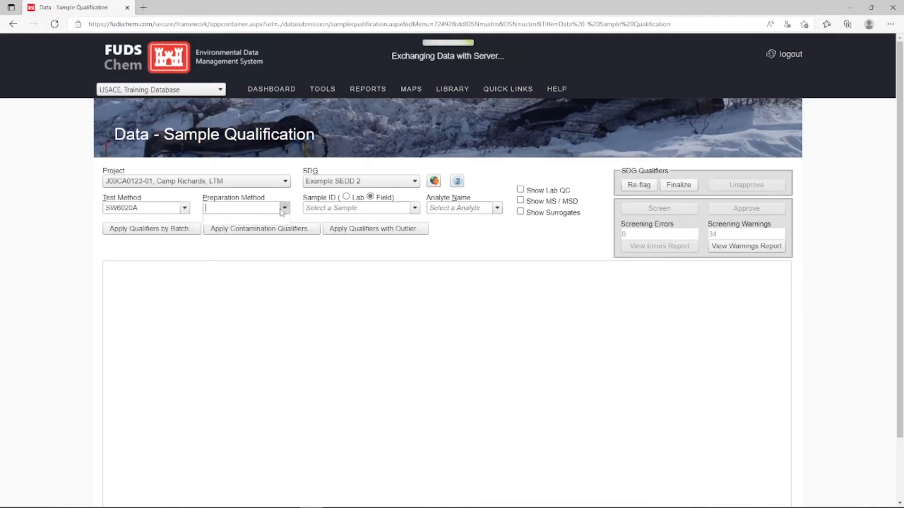
{"action": "left_click", "coordinate": [256, 219]}
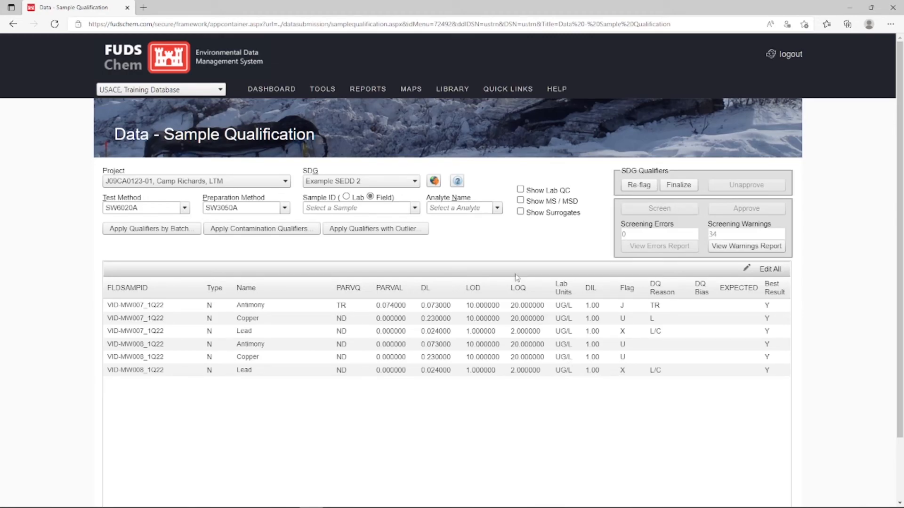
Open another data tool from the Sample Qualification page.
{"action": "mouse_move", "coordinate": [323, 94]}
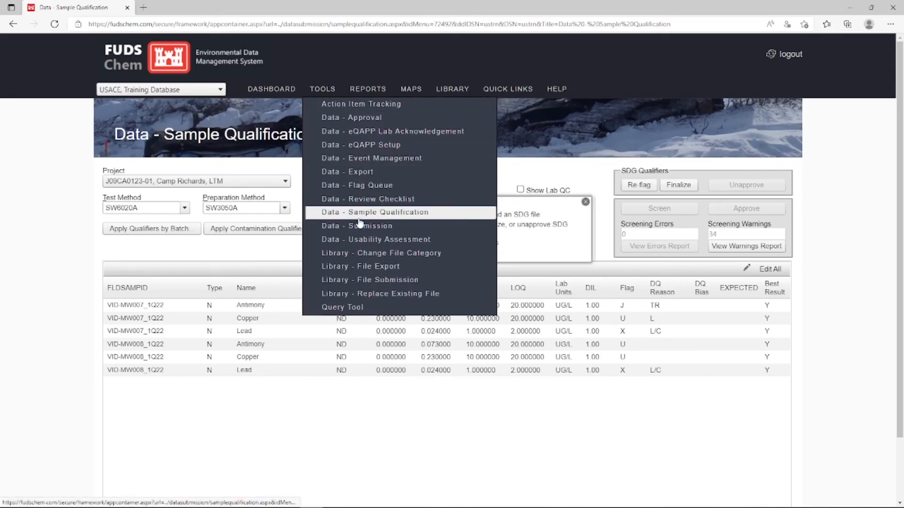